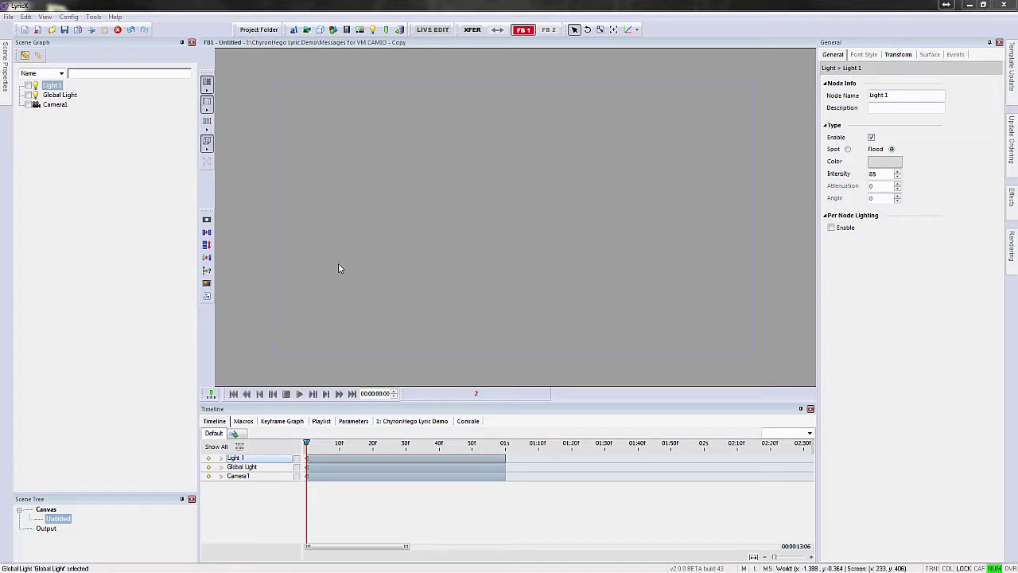
Float the Playlist tab out into its own panel and make it taller.
{"action": "left_click", "coordinate": [250, 423]}
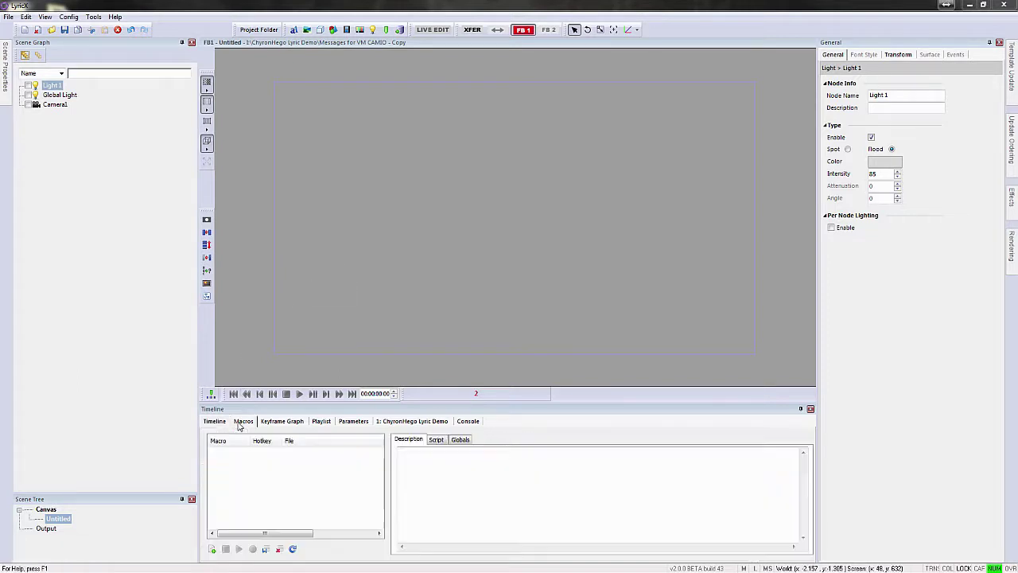
{"action": "left_click", "coordinate": [279, 421]}
{"action": "left_click", "coordinate": [321, 422]}
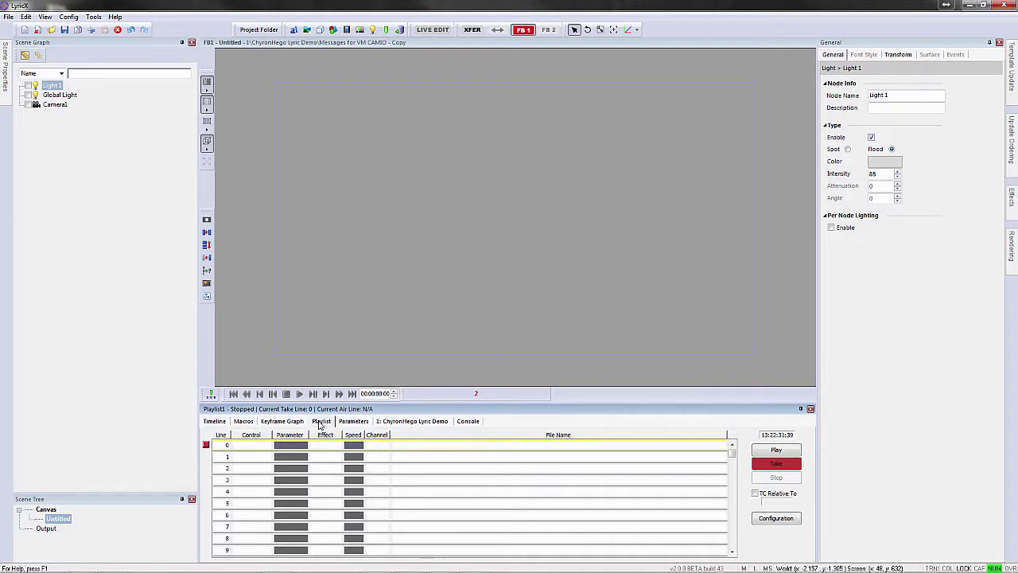
{"action": "left_click_drag", "start_coordinate": [319, 423], "coordinate": [107, 283]}
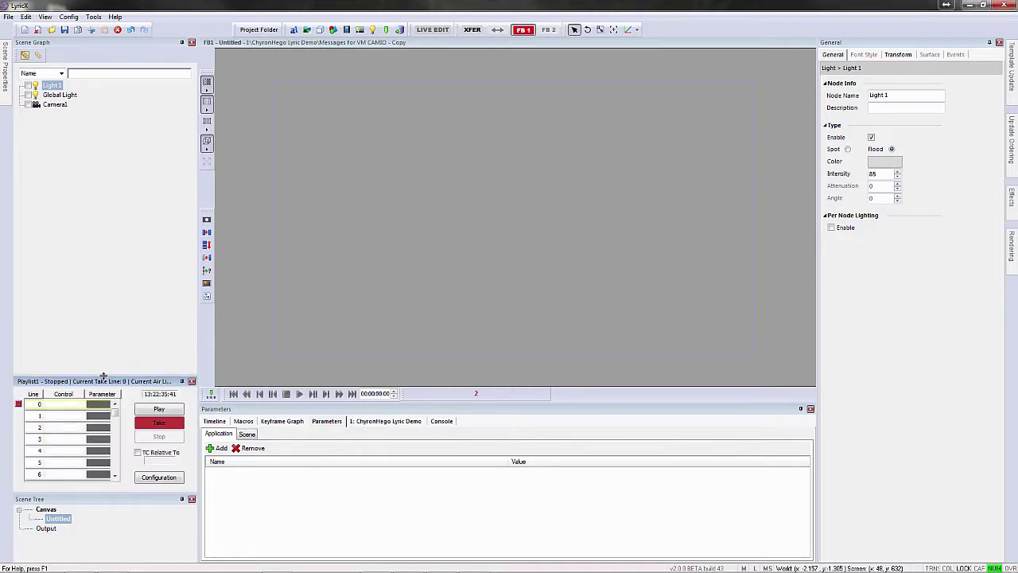
{"action": "left_click_drag", "start_coordinate": [101, 320], "coordinate": [101, 290]}
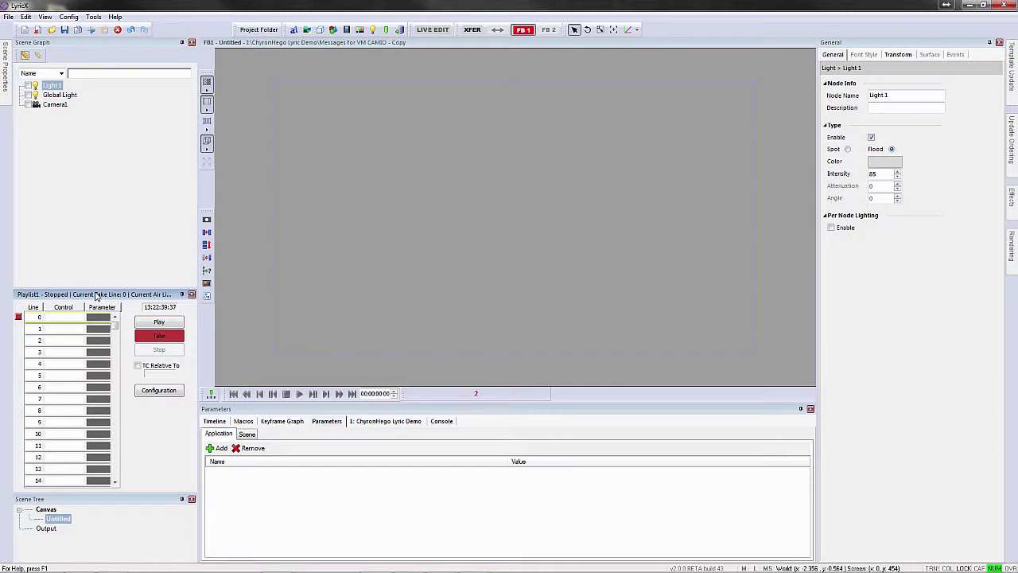
Dock the playlist panel back as a tab beside the parameters.
{"action": "left_click_drag", "start_coordinate": [95, 296], "coordinate": [122, 265]}
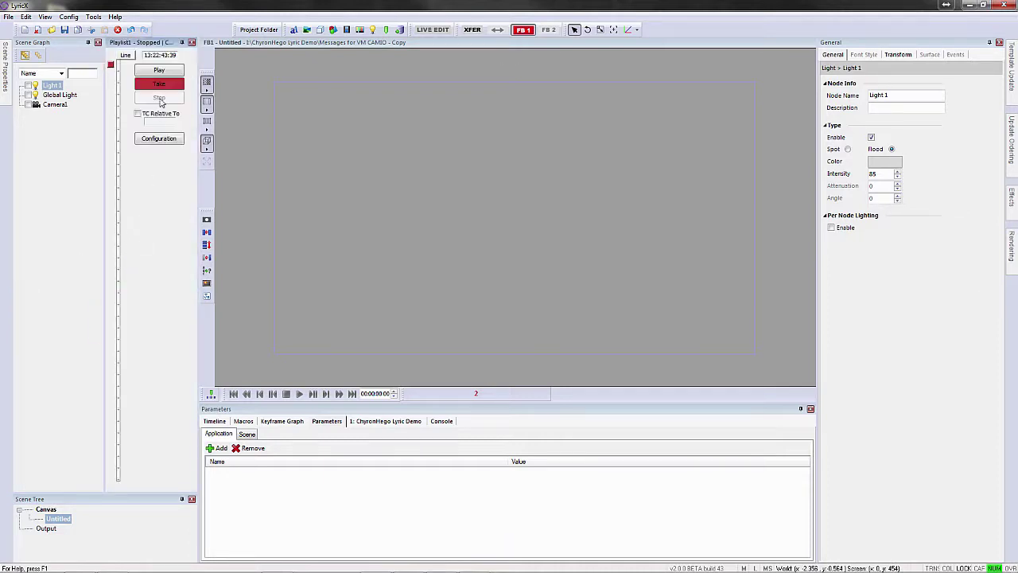
{"action": "left_click_drag", "start_coordinate": [153, 54], "coordinate": [508, 490]}
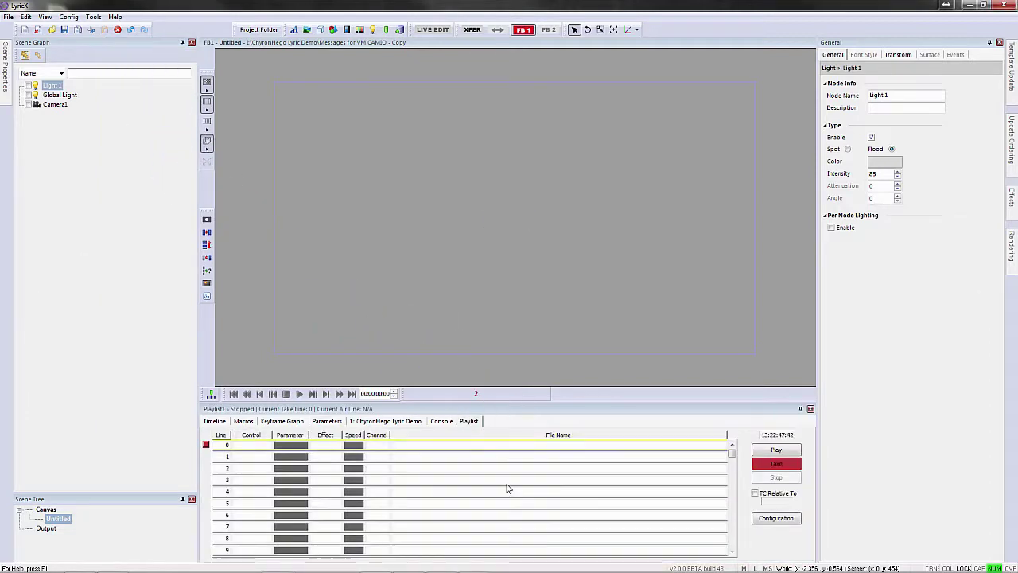
{"action": "left_click", "coordinate": [468, 422]}
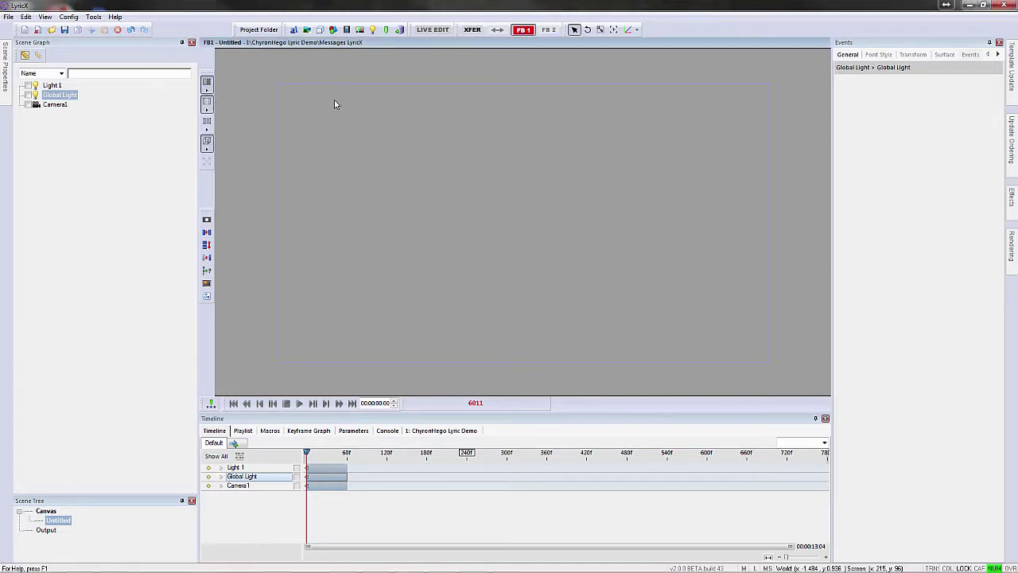
Switch to the custom playout workspace from View > Workspaces.
{"action": "left_click", "coordinate": [44, 17]}
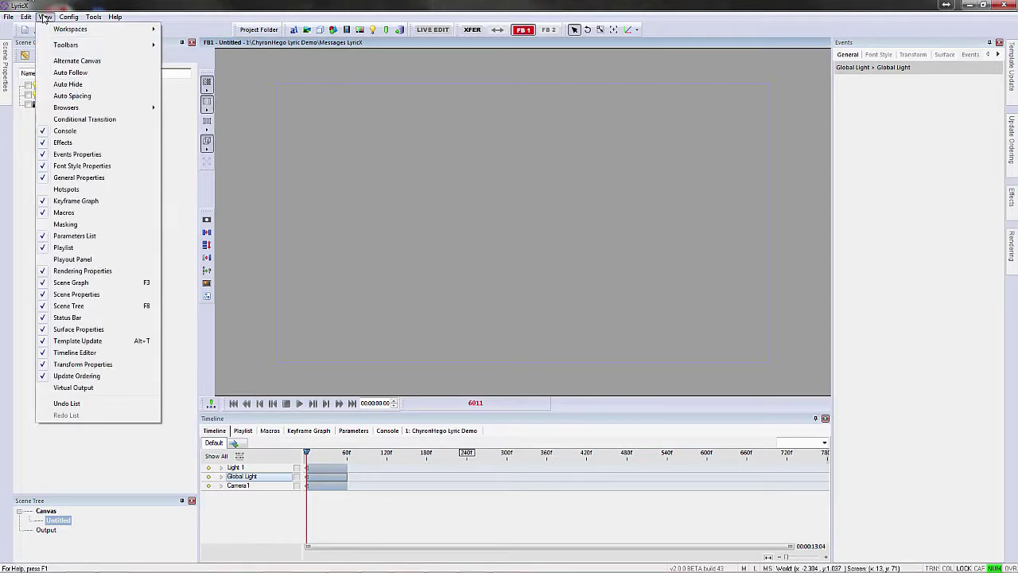
{"action": "mouse_move", "coordinate": [62, 30]}
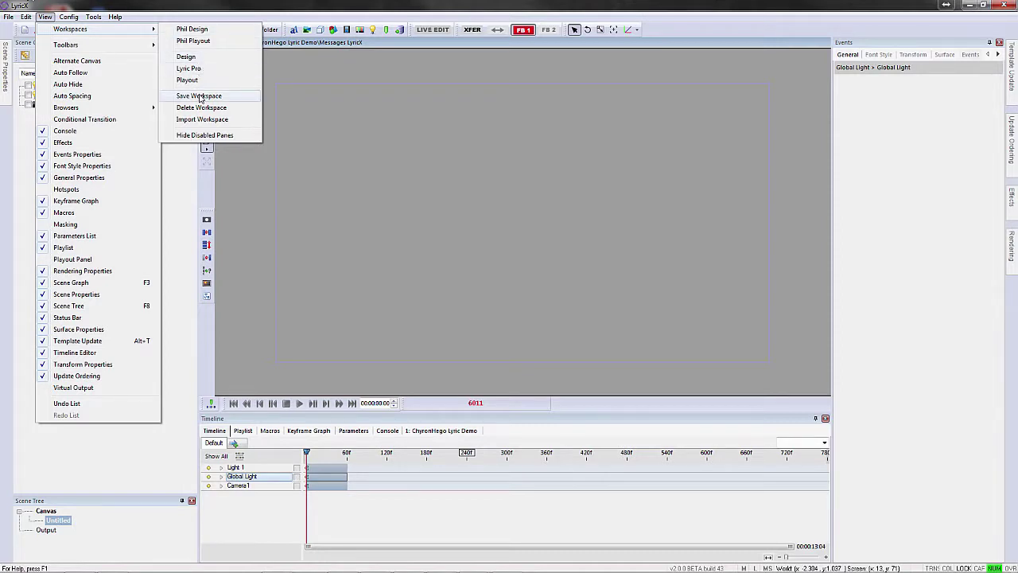
{"action": "left_click", "coordinate": [193, 41]}
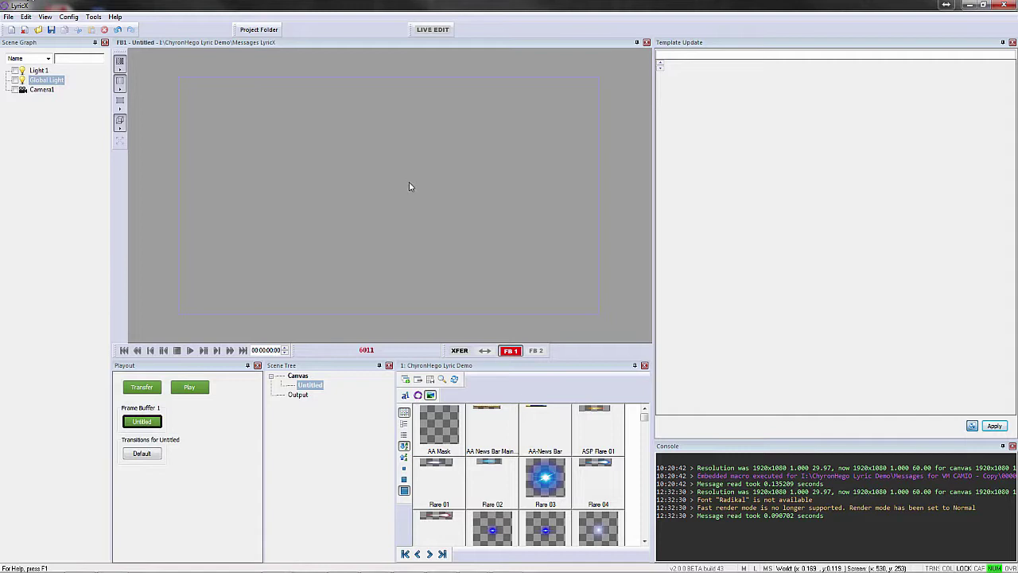
Load message 1, the News Lower Third, then clear to a new empty scene.
{"action": "type", "text": "1"}
{"action": "key", "text": "Return"}
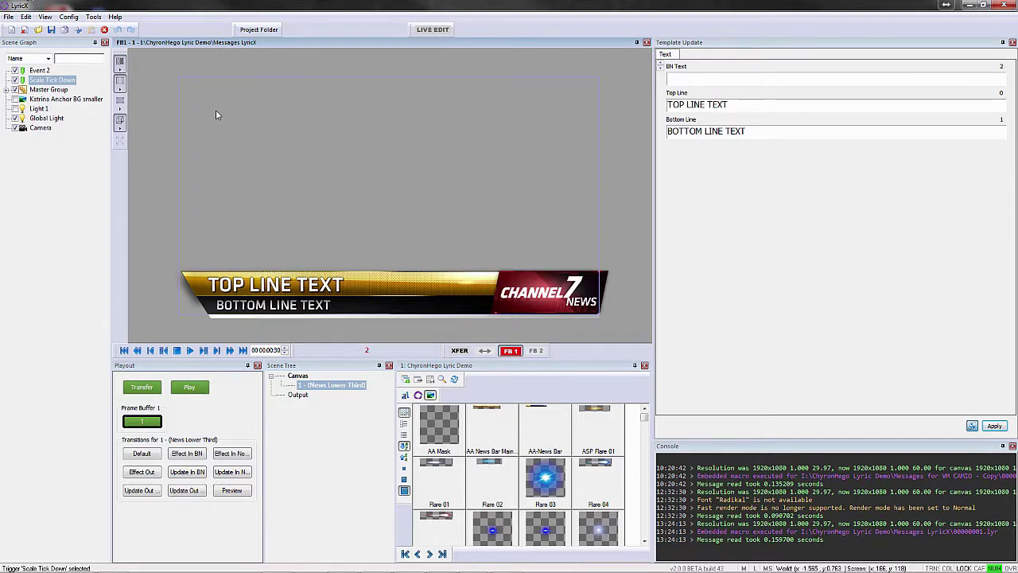
{"action": "key", "text": "ctrl+n"}
{"action": "left_click", "coordinate": [45, 17]}
Return to the design workspace with the Timeline showing Light 1, Global Light and Camera1 tracks.
{"action": "mouse_move", "coordinate": [54, 31]}
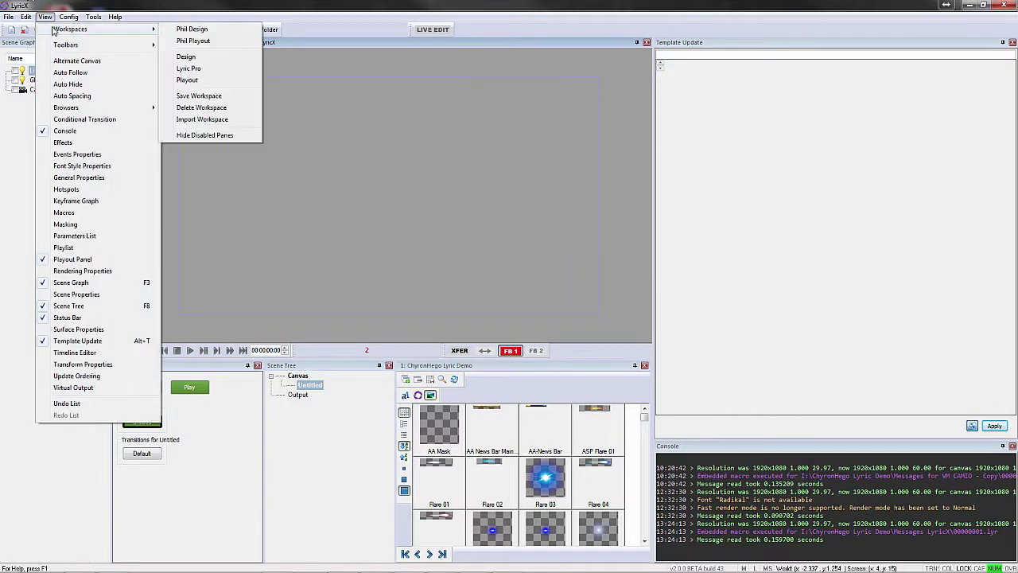
{"action": "left_click", "coordinate": [192, 30]}
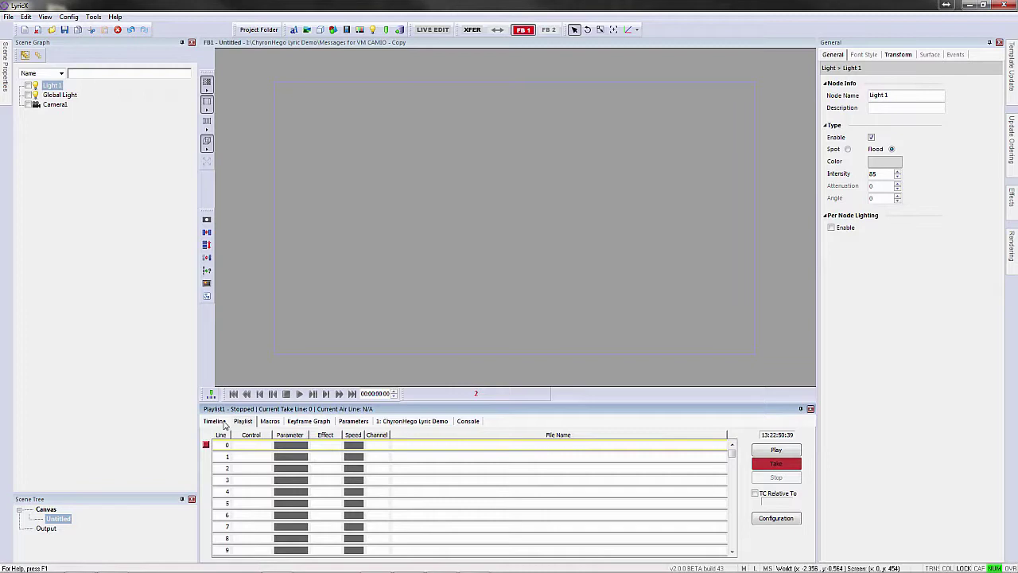
{"action": "left_click", "coordinate": [219, 421]}
{"action": "left_click", "coordinate": [242, 421]}
{"action": "left_click", "coordinate": [223, 421]}
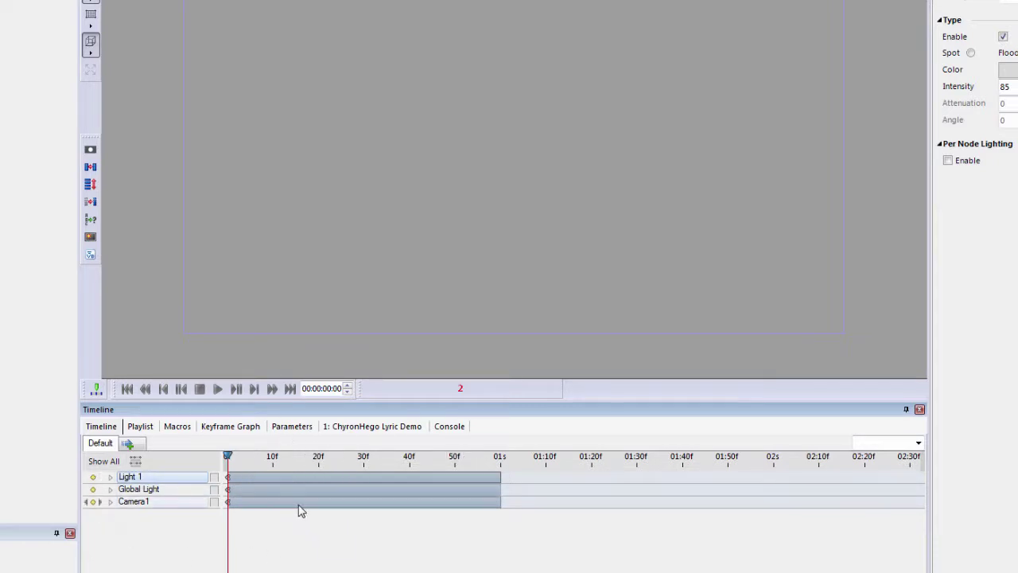
{"action": "scroll", "coordinate": [573, 485], "scroll_direction": "down", "scroll_amount": 3}
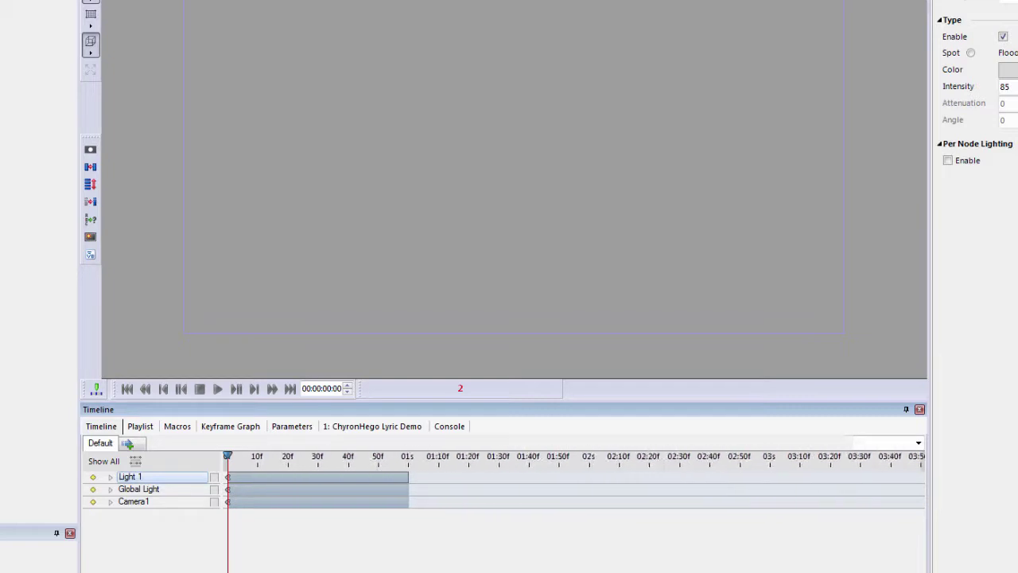
{"action": "scroll", "coordinate": [573, 485], "scroll_direction": "up", "scroll_amount": 2}
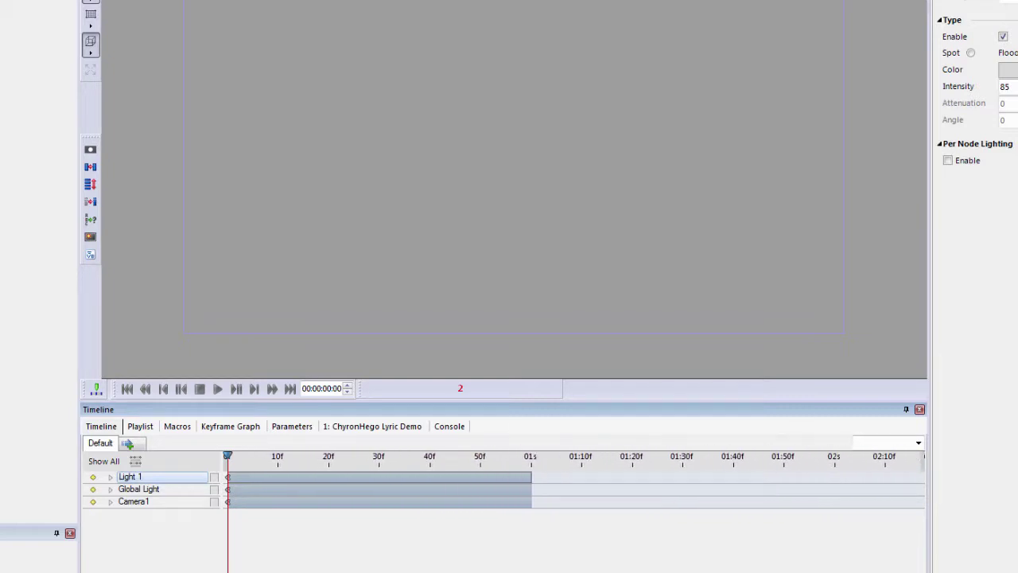
Place Flare 03 from the ChyronHego Lyric Demo library and key it upper right at frame 20.
{"action": "left_click", "coordinate": [387, 427]}
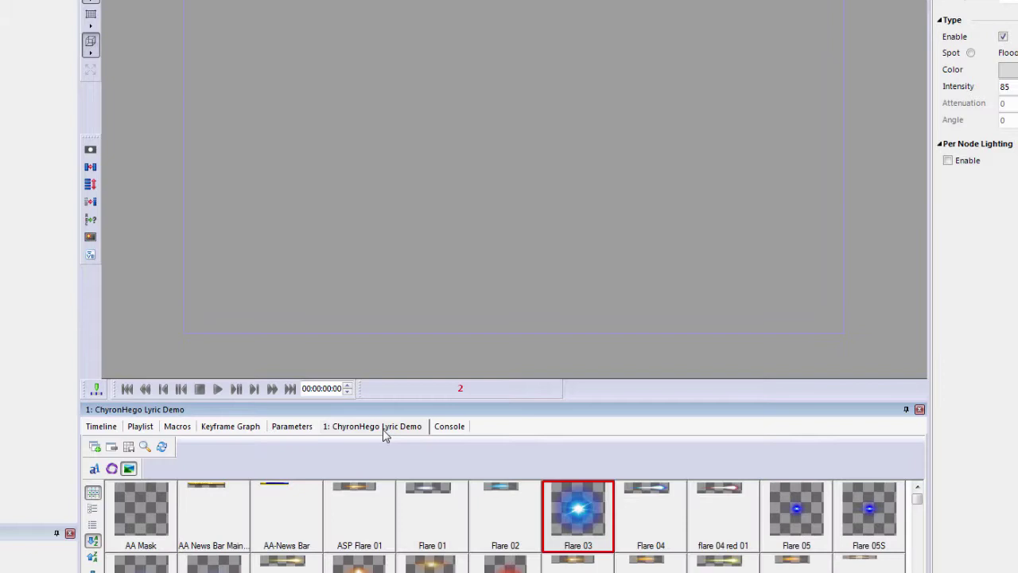
{"action": "double_click", "coordinate": [576, 512]}
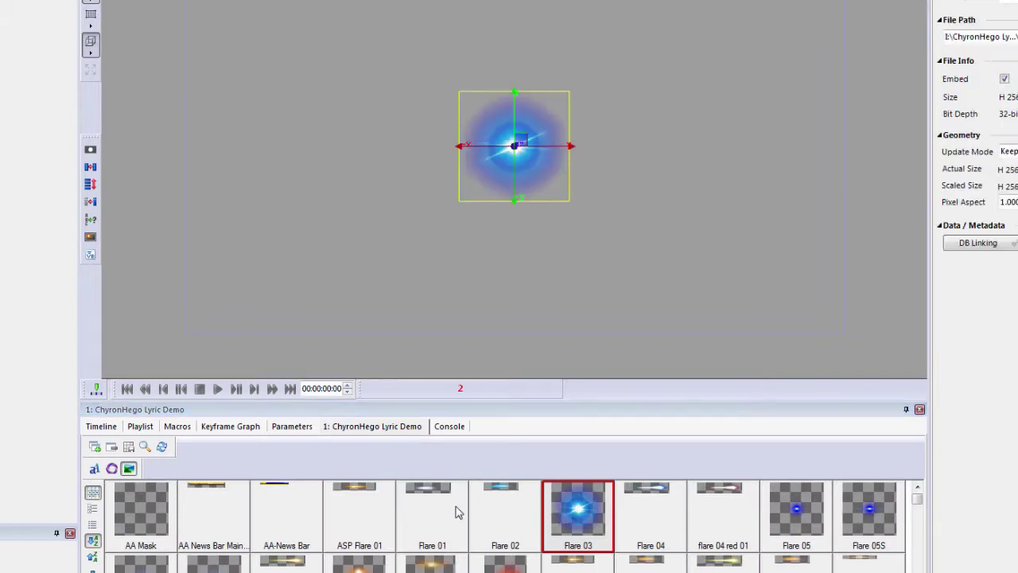
{"action": "left_click", "coordinate": [109, 428]}
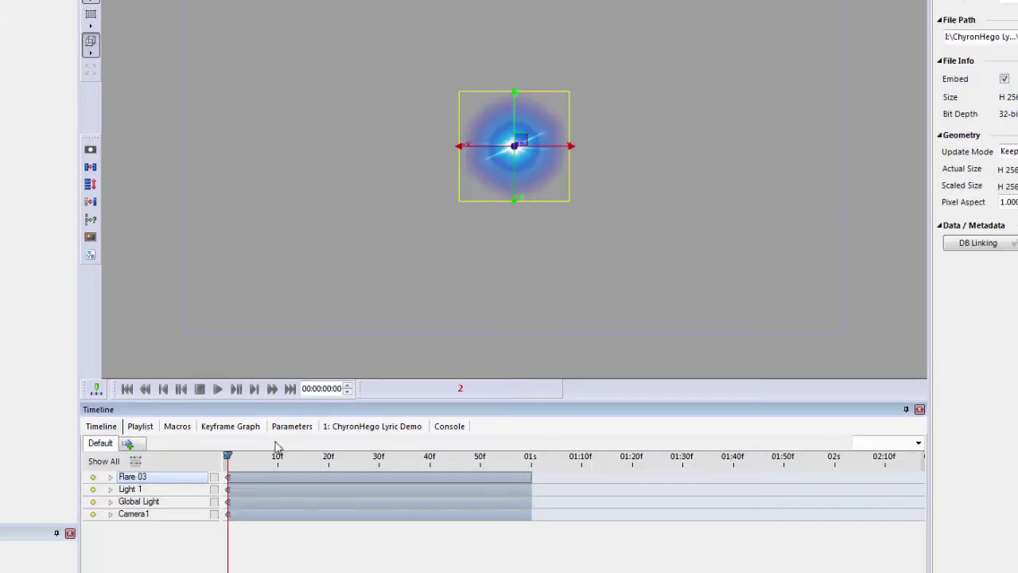
{"action": "left_click_drag", "start_coordinate": [237, 454], "coordinate": [328, 456]}
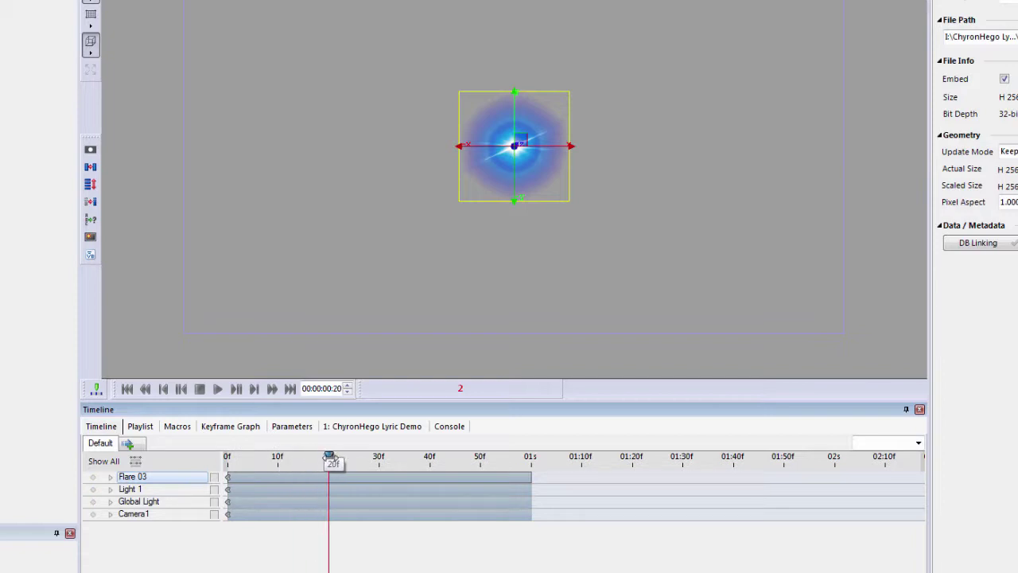
{"action": "left_click", "coordinate": [93, 477]}
{"action": "left_click_drag", "start_coordinate": [533, 133], "coordinate": [719, 30]}
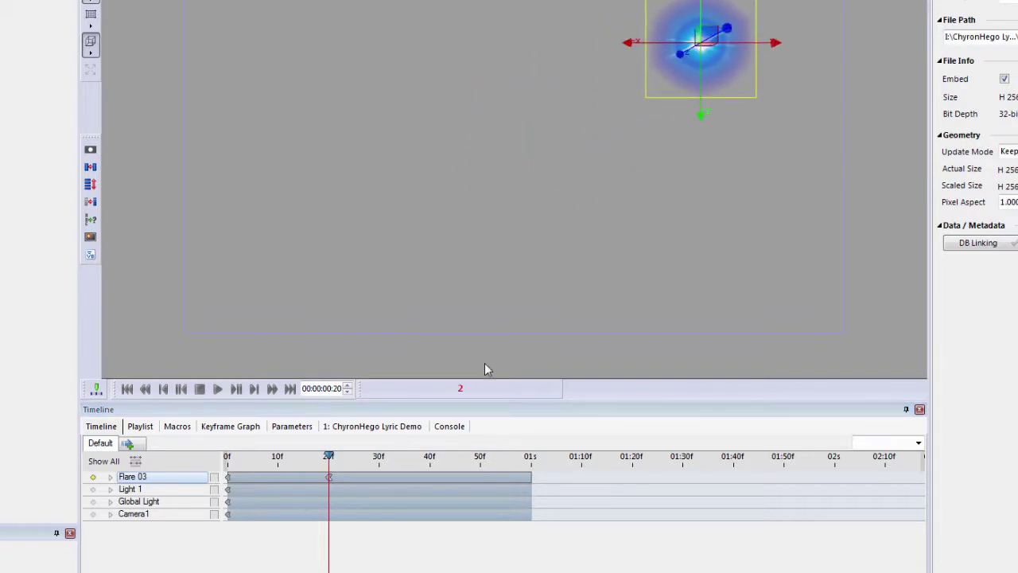
Key the flare at the right-middle on frame 40, then shift both keyframes earlier.
{"action": "left_click_drag", "start_coordinate": [328, 455], "coordinate": [430, 456]}
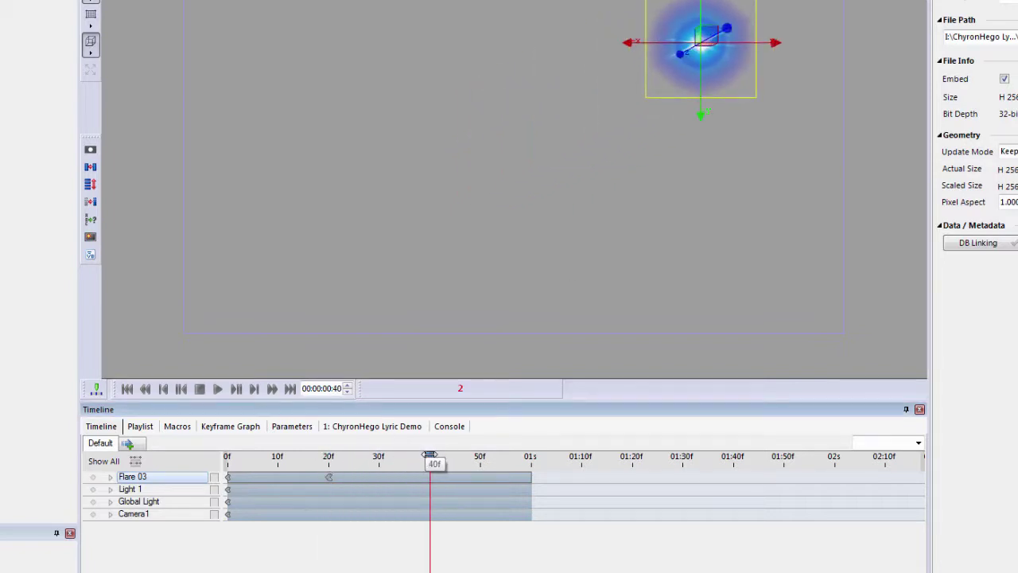
{"action": "left_click_drag", "start_coordinate": [722, 68], "coordinate": [784, 257]}
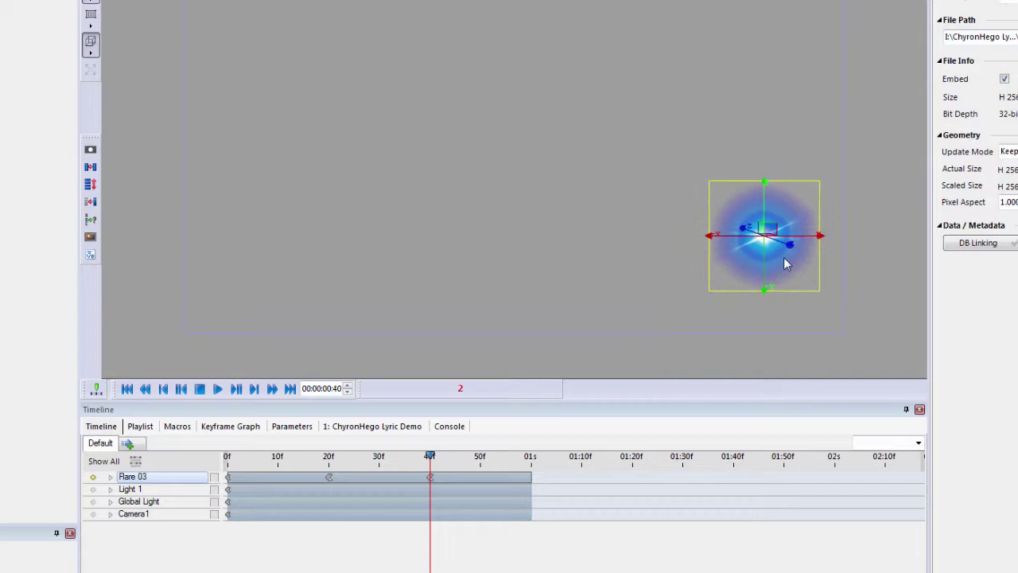
{"action": "left_click_drag", "start_coordinate": [431, 456], "coordinate": [334, 458]}
{"action": "left_click_drag", "start_coordinate": [482, 565], "coordinate": [304, 467]}
{"action": "left_click_drag", "start_coordinate": [430, 478], "coordinate": [410, 486]}
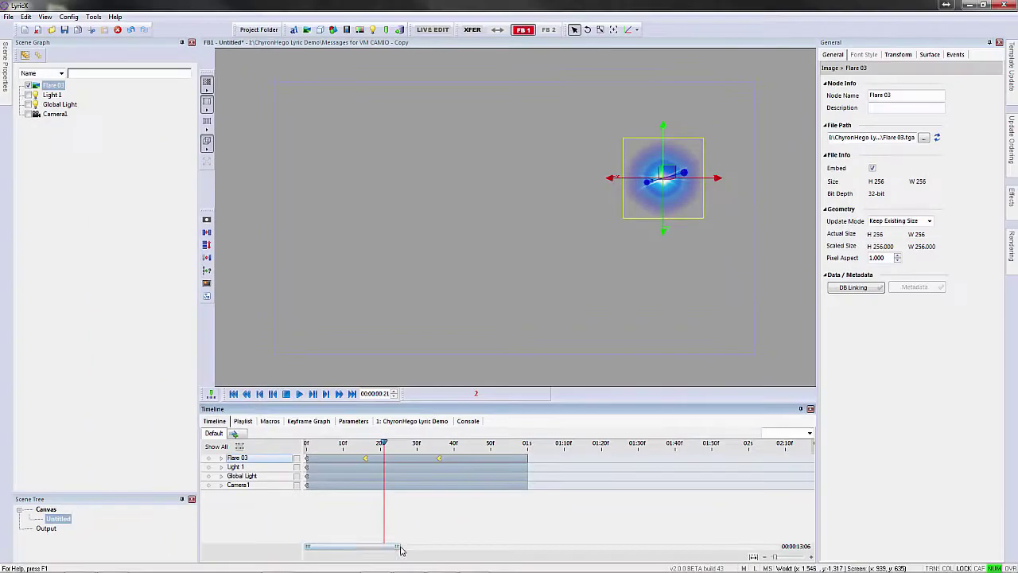
{"action": "mouse_move", "coordinate": [402, 551]}
{"action": "left_mouse_down"}
{"action": "mouse_move", "coordinate": [360, 549]}
{"action": "mouse_move", "coordinate": [400, 549]}
{"action": "left_mouse_up"}
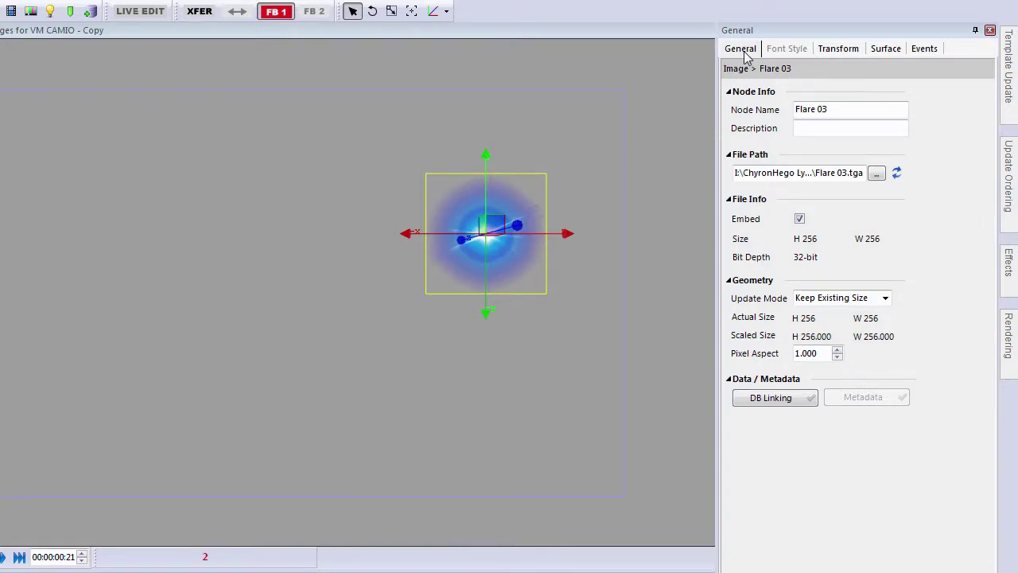
Review Flare 03's Transform, Surface, Events and General tabs, then bring up Template Update.
{"action": "left_click", "coordinate": [847, 53]}
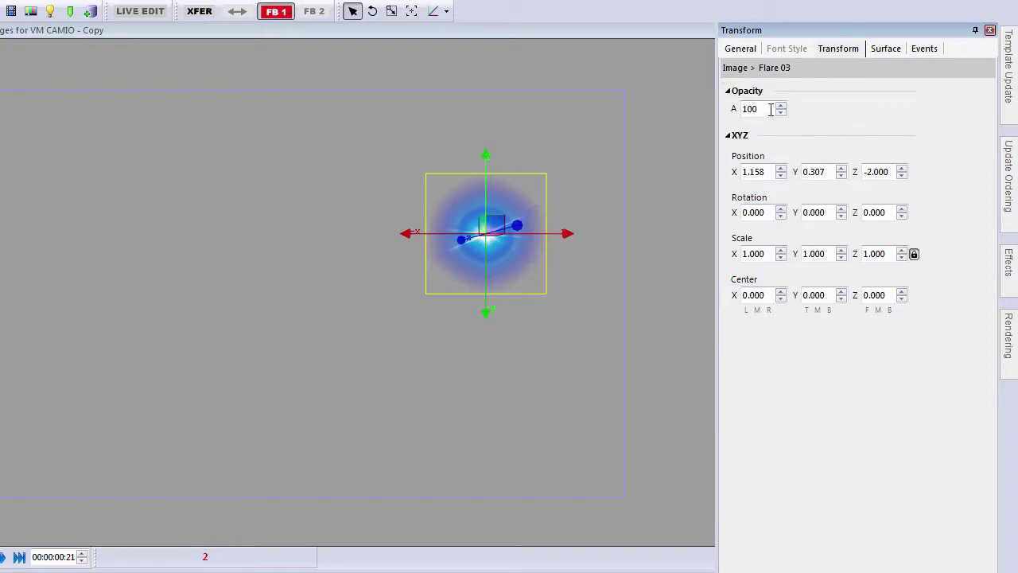
{"action": "left_click", "coordinate": [890, 50]}
{"action": "left_click", "coordinate": [926, 52]}
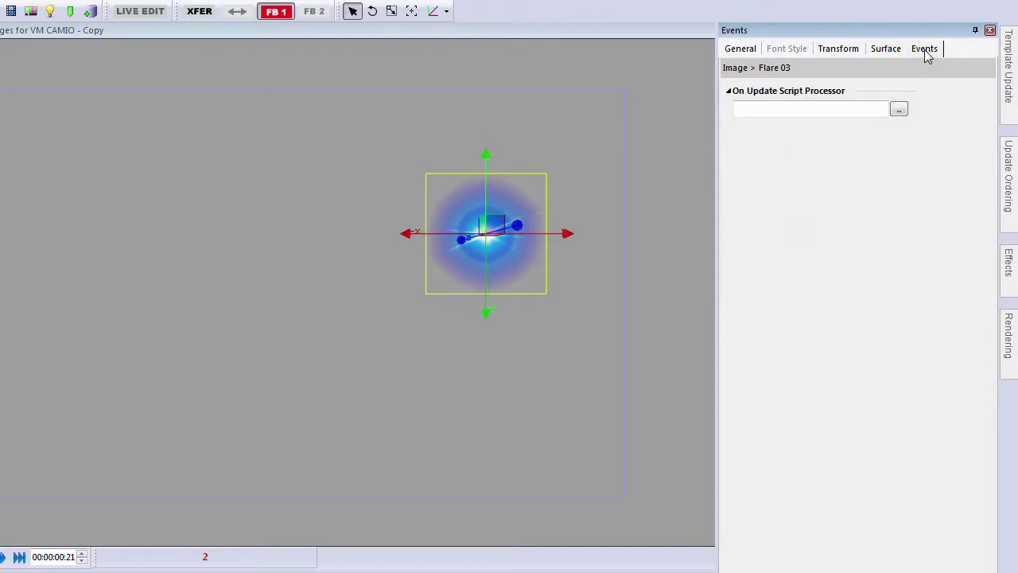
{"action": "left_click", "coordinate": [741, 50]}
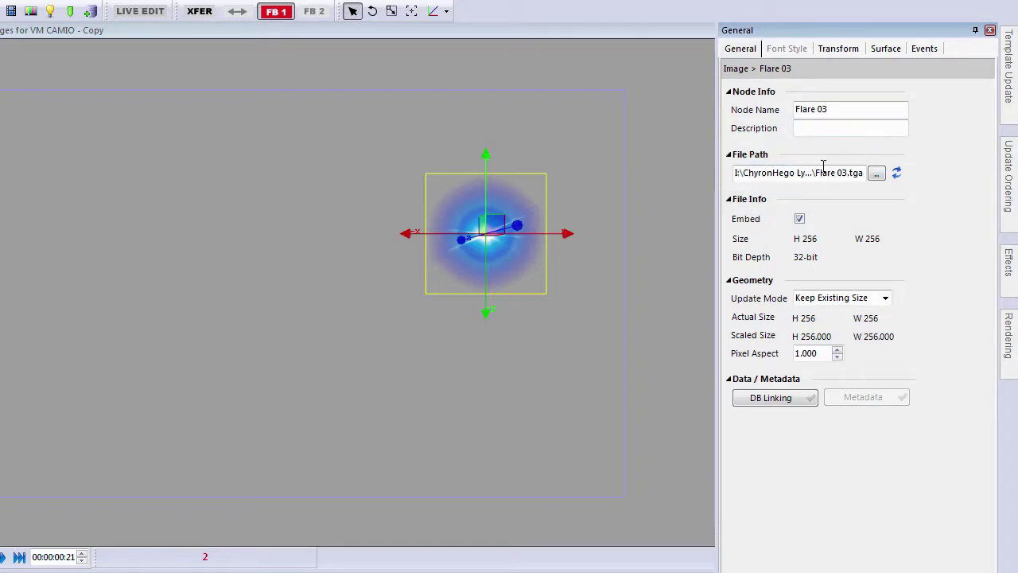
{"action": "left_click", "coordinate": [1006, 108]}
Open the Update Ordering, Effects and Rendering side panels in turn.
{"action": "left_click", "coordinate": [1010, 165]}
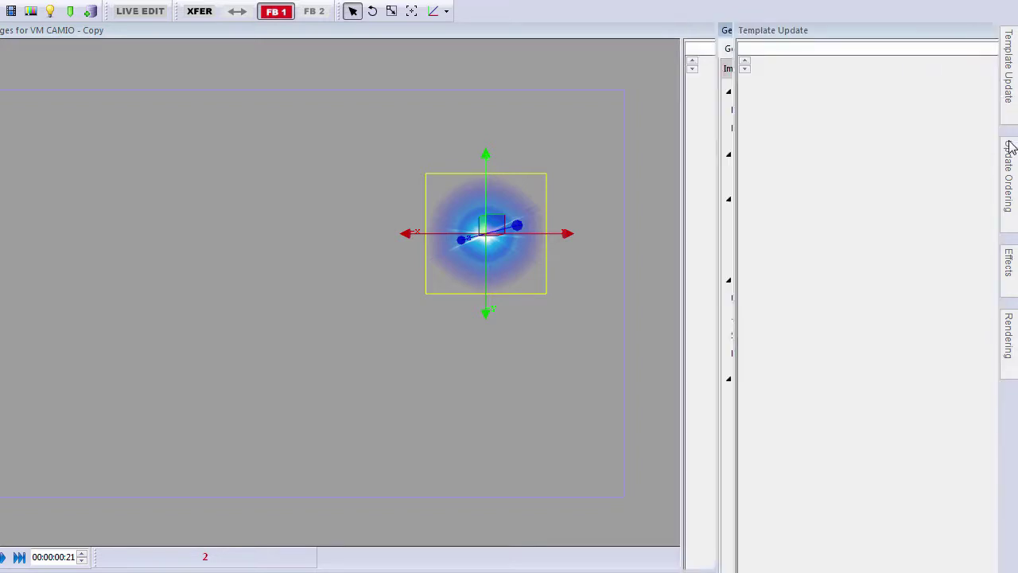
{"action": "left_click", "coordinate": [1008, 263]}
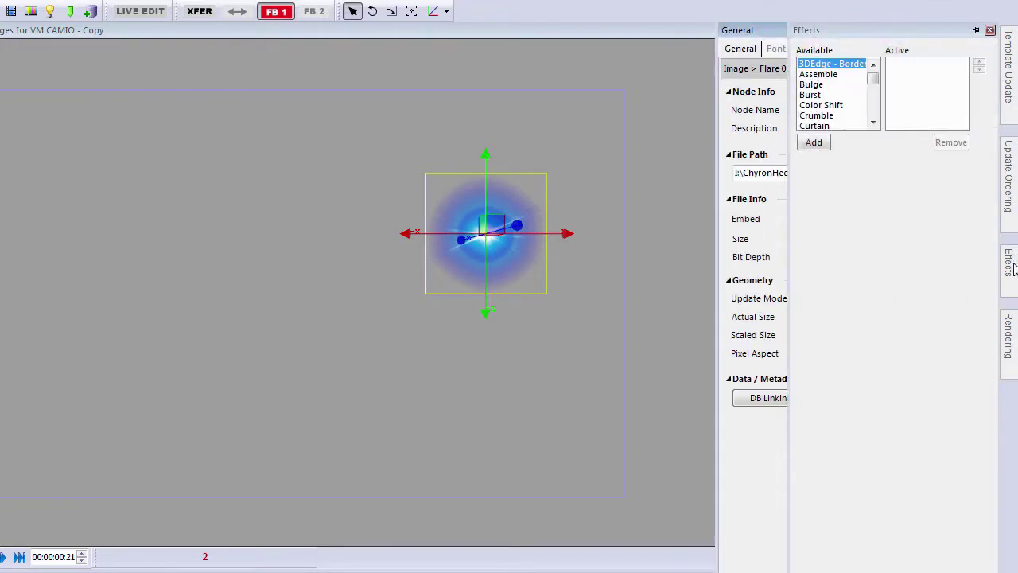
{"action": "left_click", "coordinate": [1009, 338]}
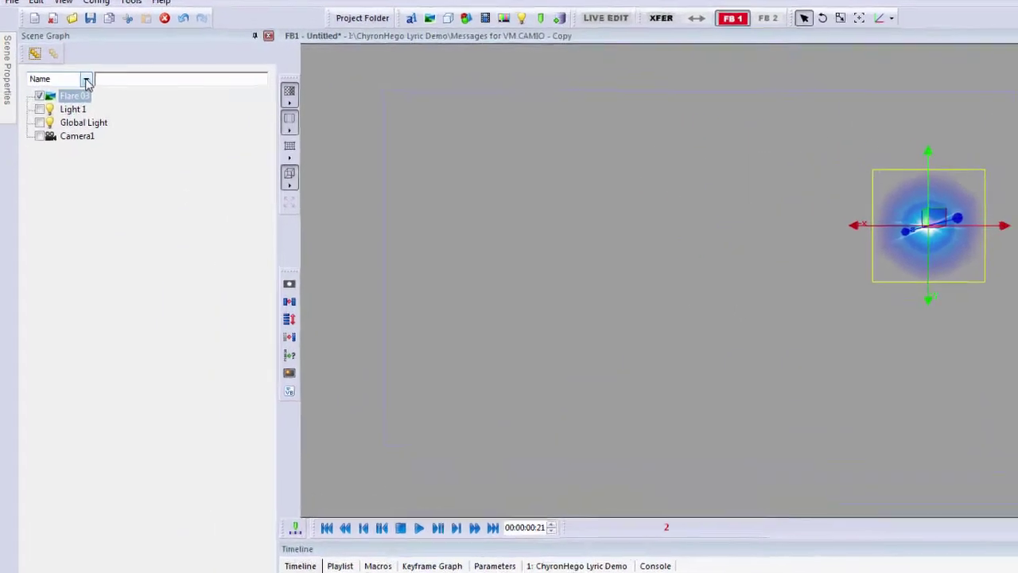
Filter the Scene Graph by Type, then switch the filter back to Name.
{"action": "left_click", "coordinate": [62, 73]}
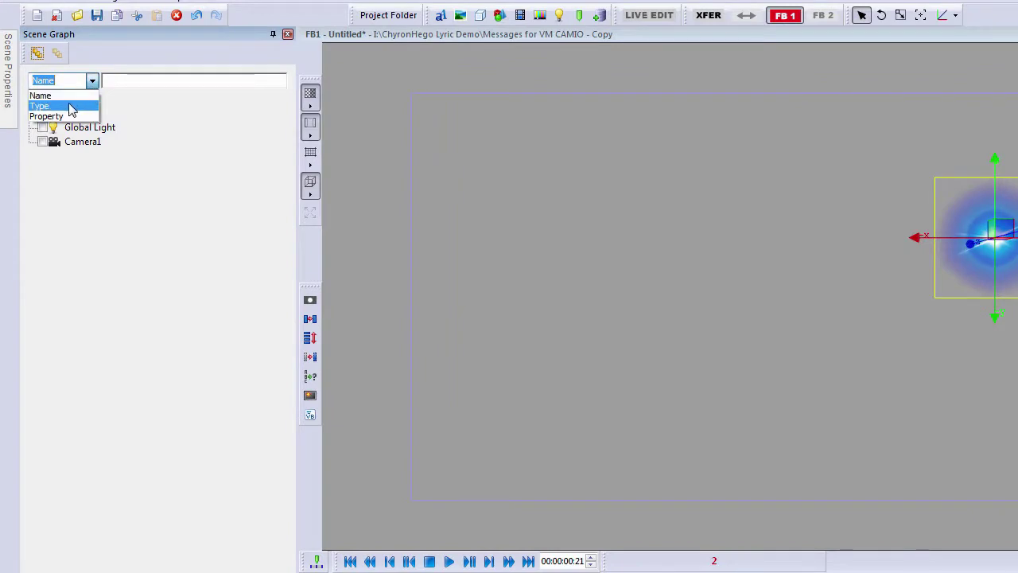
{"action": "left_click", "coordinate": [70, 107]}
{"action": "left_click", "coordinate": [89, 82]}
{"action": "left_click", "coordinate": [83, 96]}
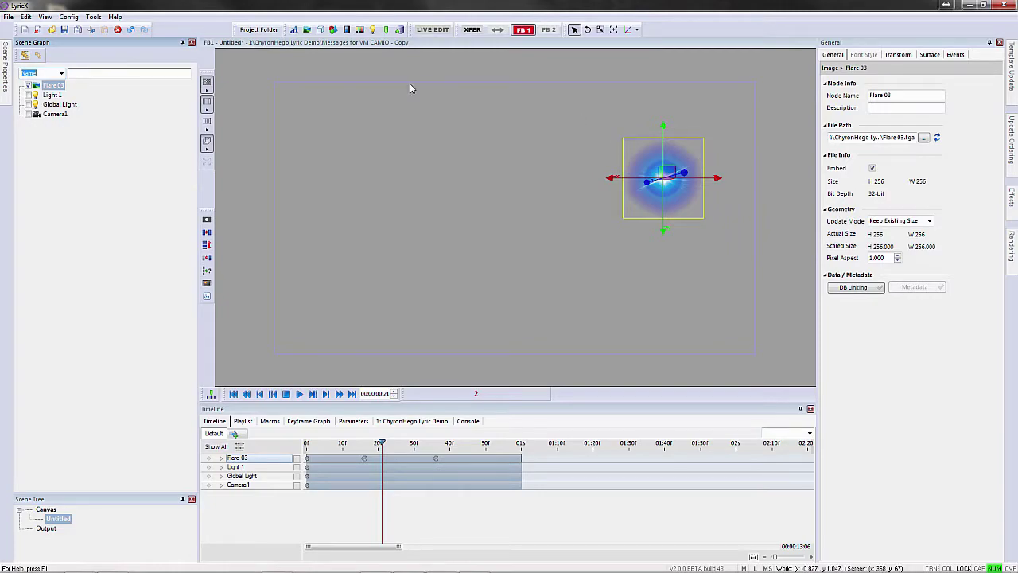
Accept the Project Folder preferences with OK, then toggle the LIVE EDIT button.
{"action": "left_click", "coordinate": [259, 30]}
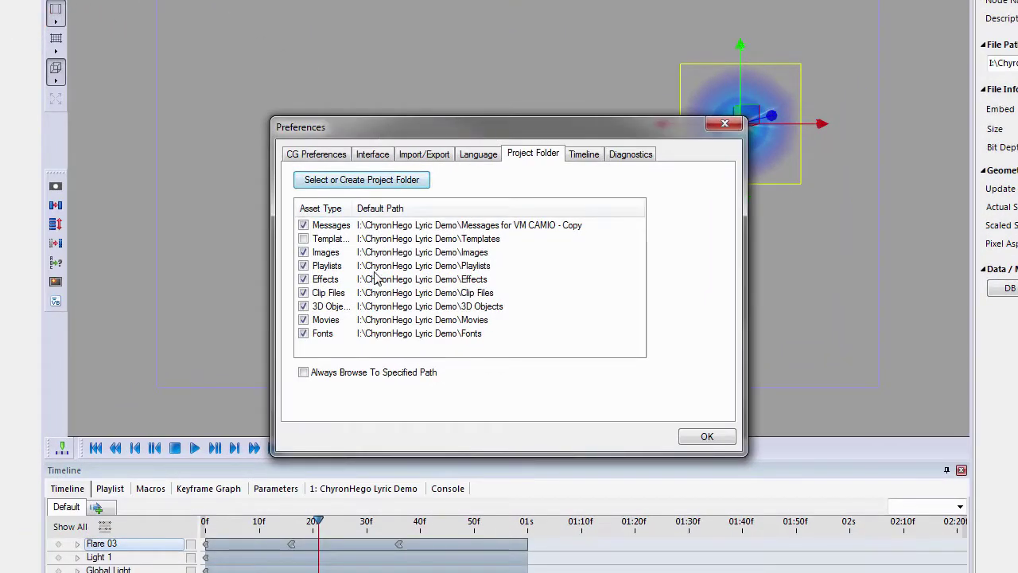
{"action": "left_click", "coordinate": [707, 436]}
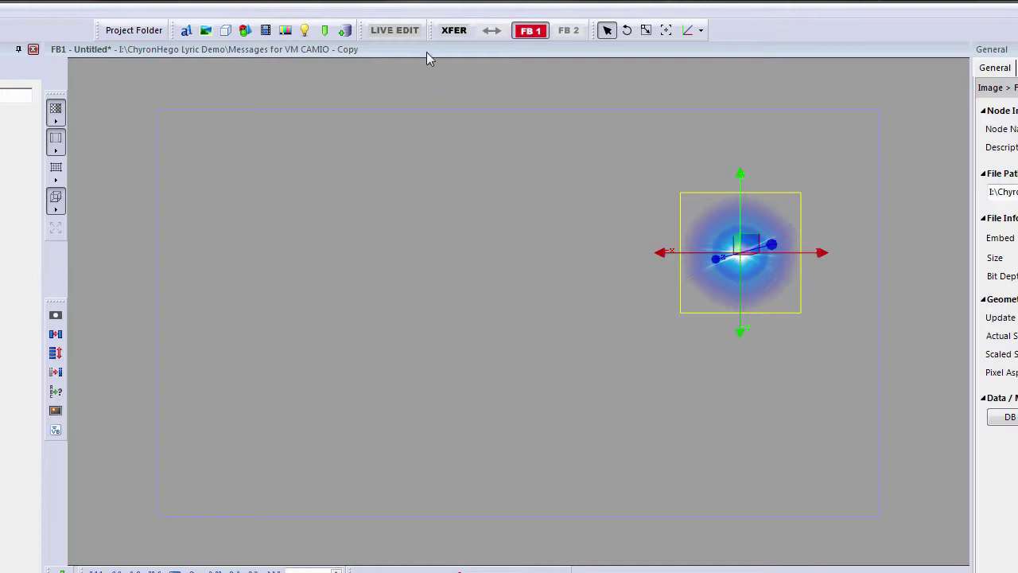
{"action": "left_click", "coordinate": [398, 32]}
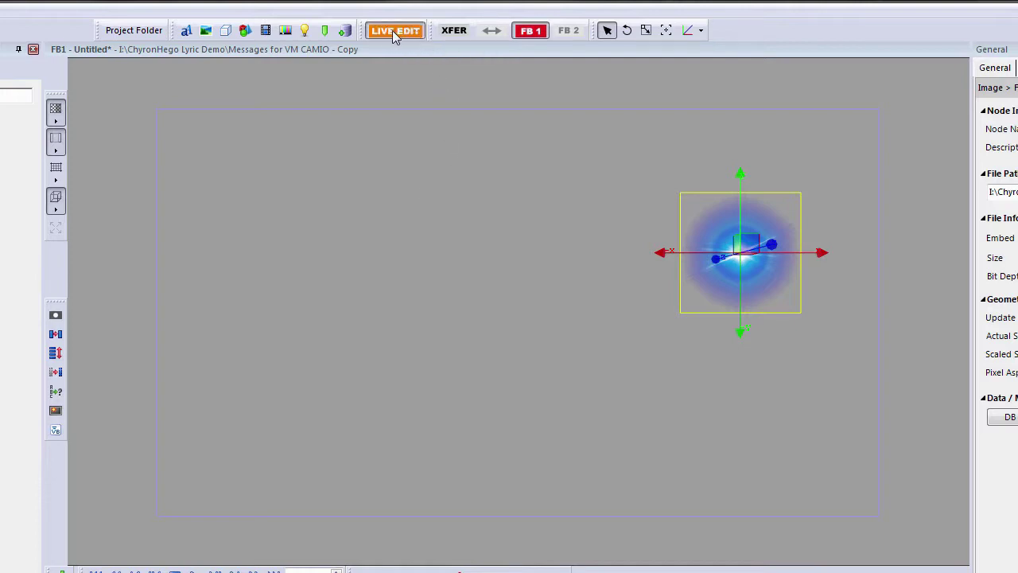
{"action": "left_click", "coordinate": [406, 35]}
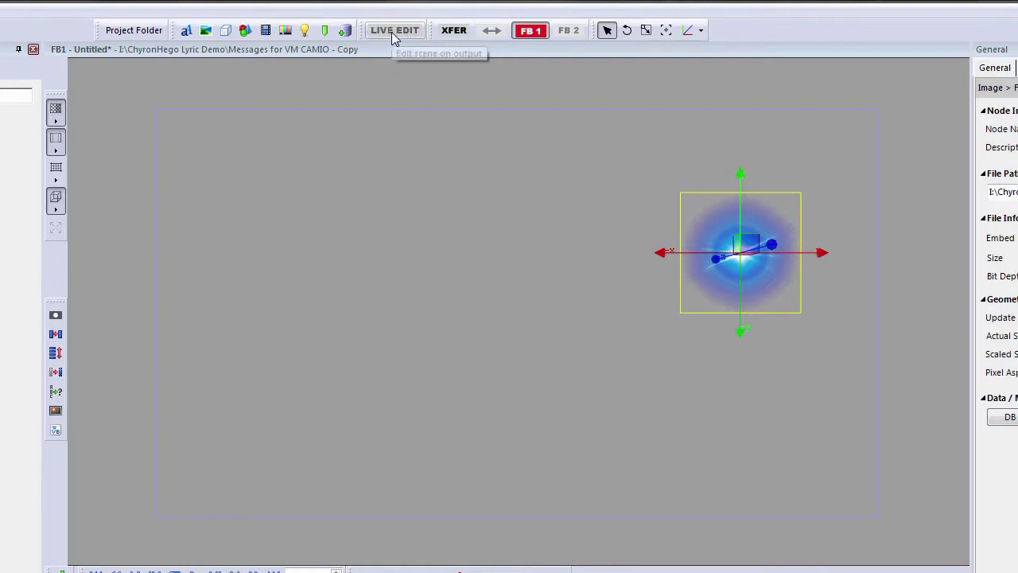
{"action": "left_click", "coordinate": [396, 34]}
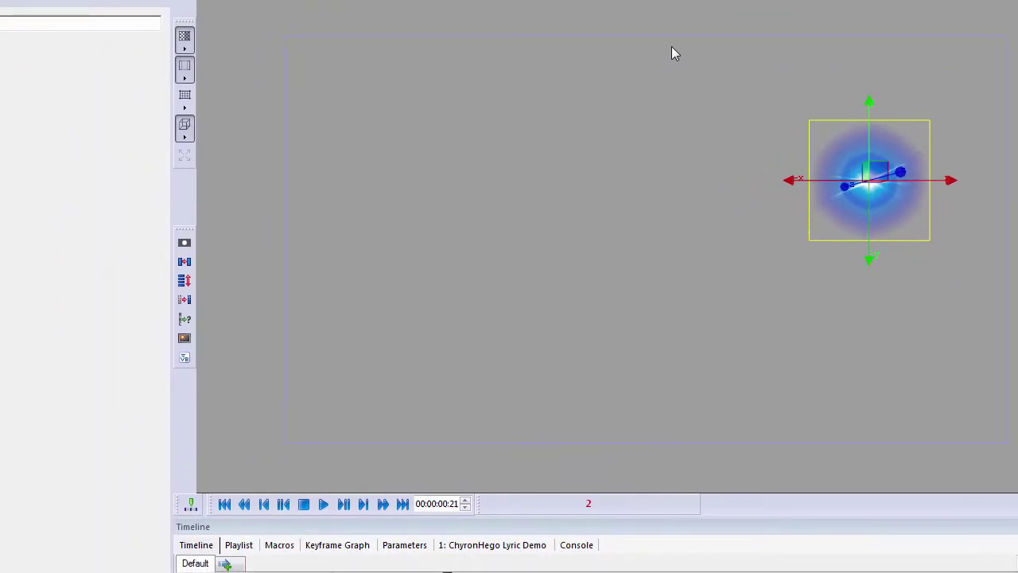
{"action": "left_click", "coordinate": [185, 268]}
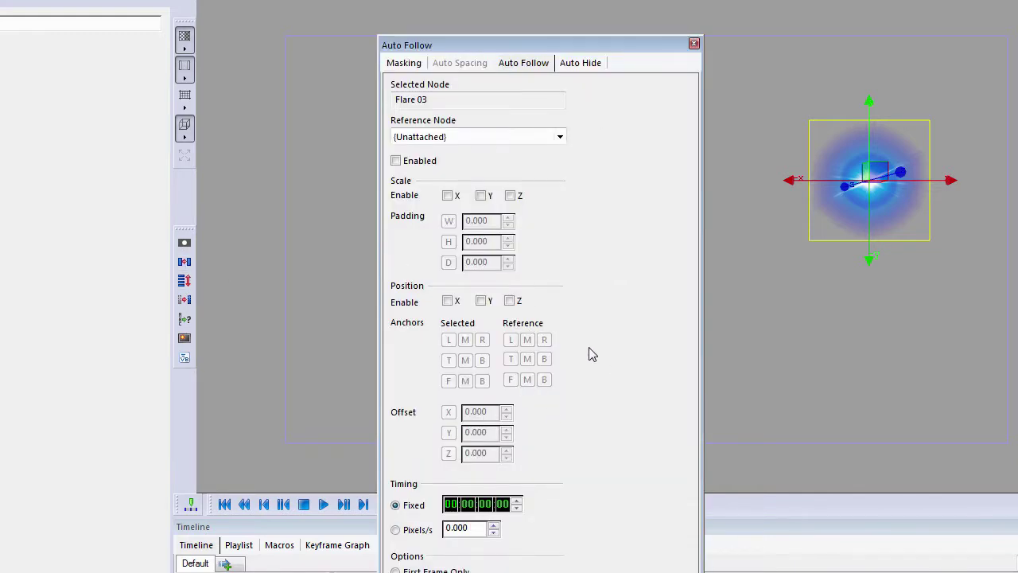
{"action": "left_click", "coordinate": [694, 42]}
{"action": "left_click", "coordinate": [181, 247]}
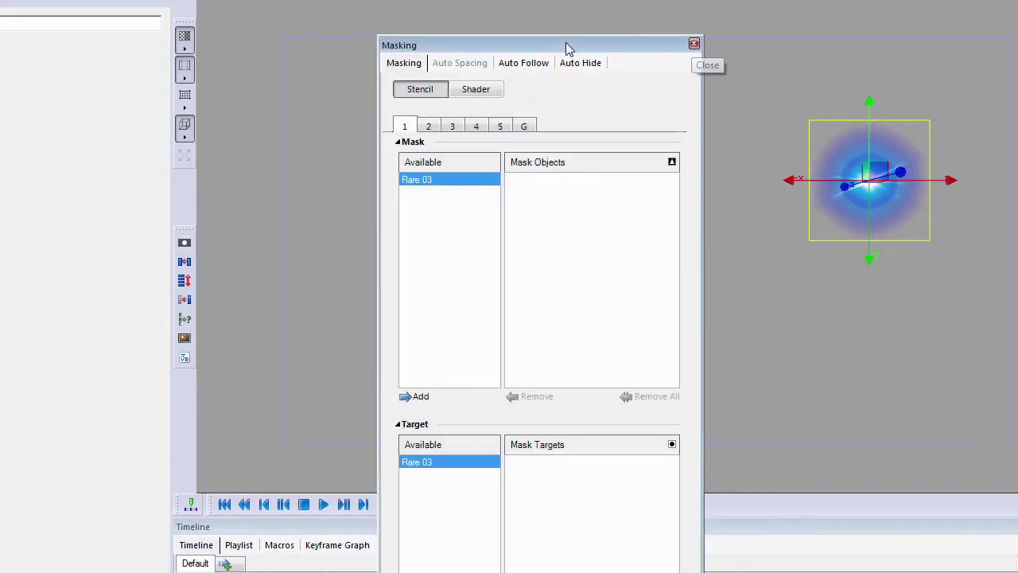
{"action": "left_click_drag", "start_coordinate": [557, 48], "coordinate": [614, 69]}
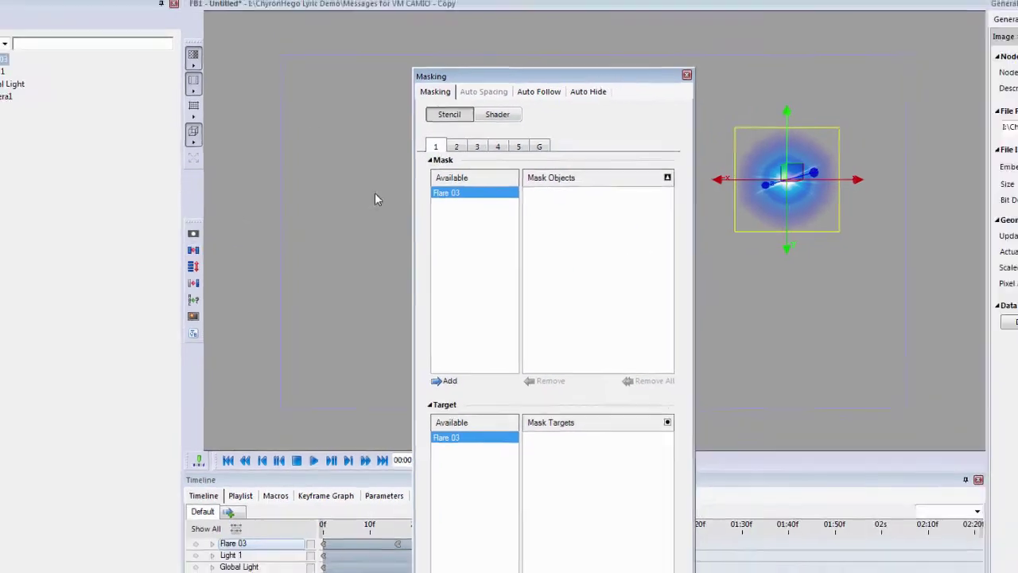
{"action": "left_click", "coordinate": [686, 75]}
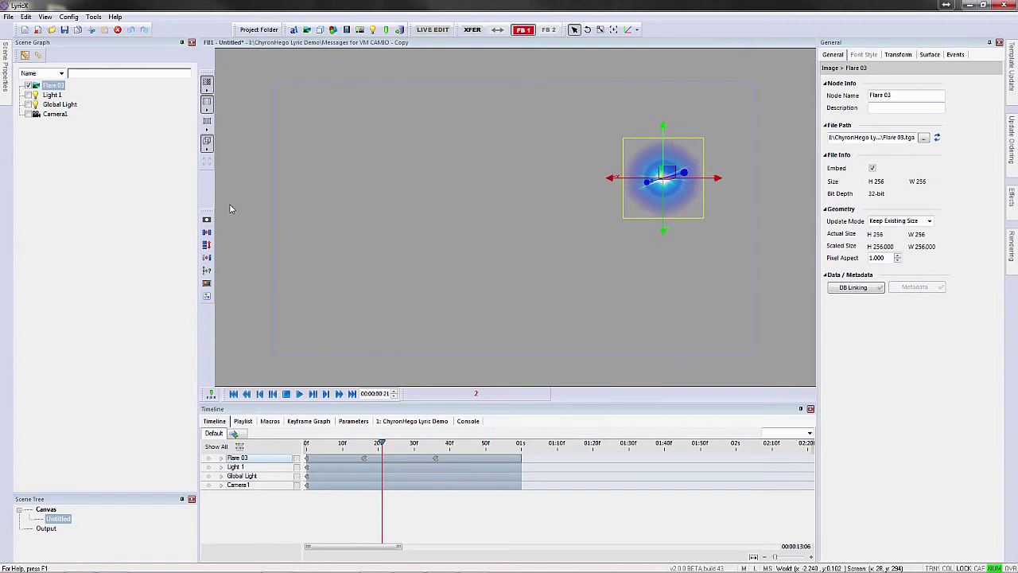